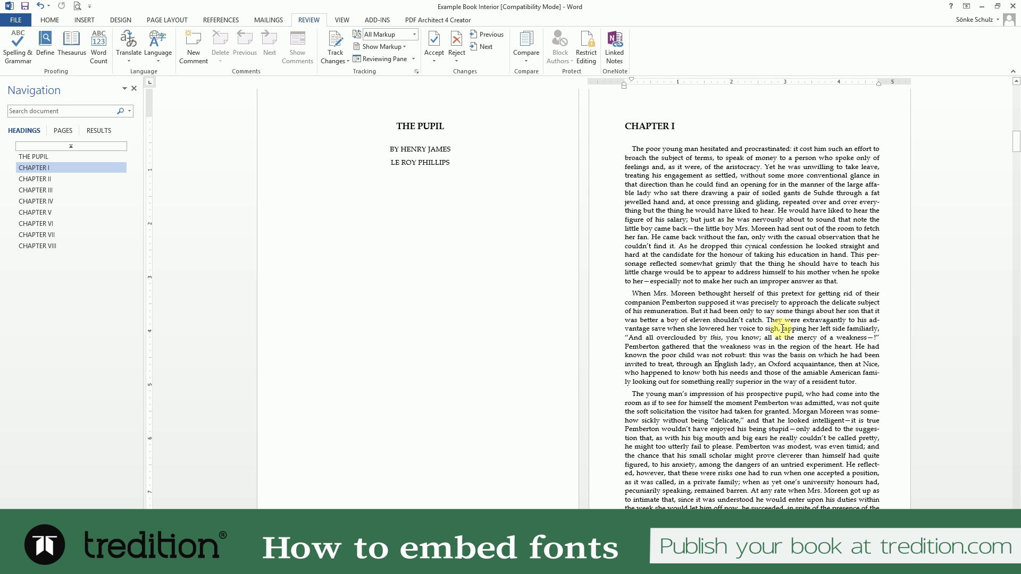
Step: Open Save As for Example Book Interior in the Tutorials folder and show the Tools menu
left_click(781, 329)
left_click(20, 22)
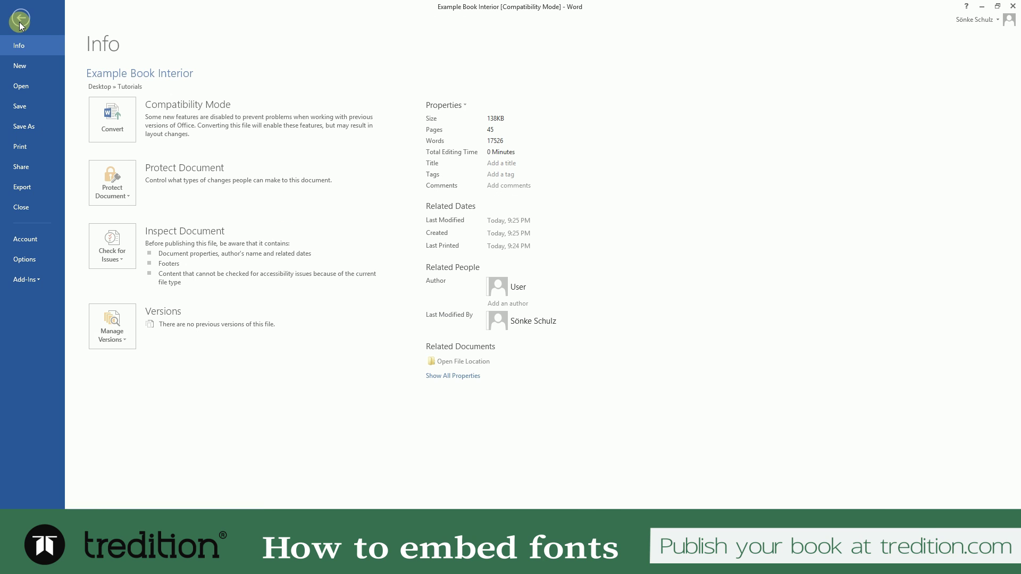
left_click(26, 128)
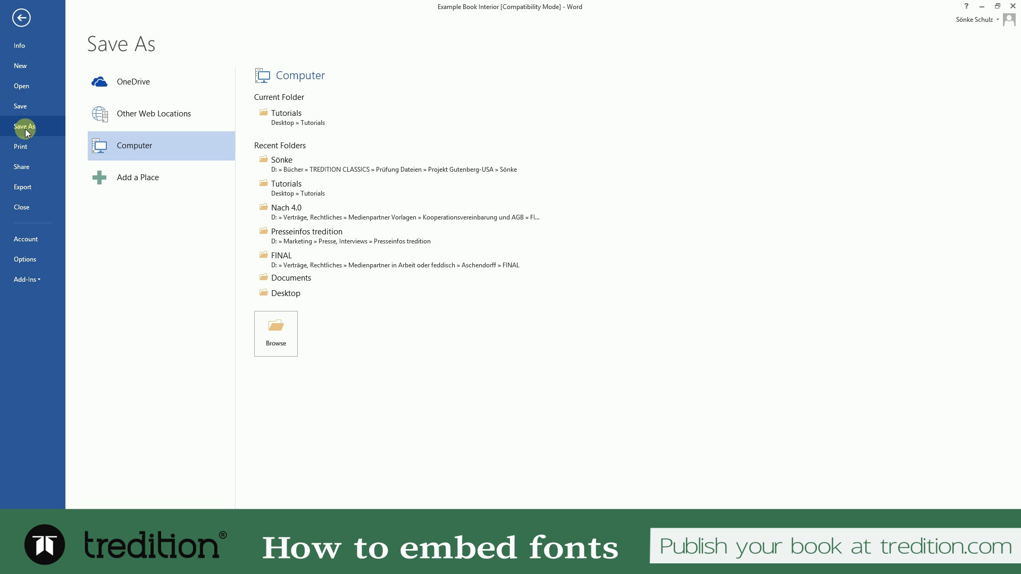
left_click(300, 121)
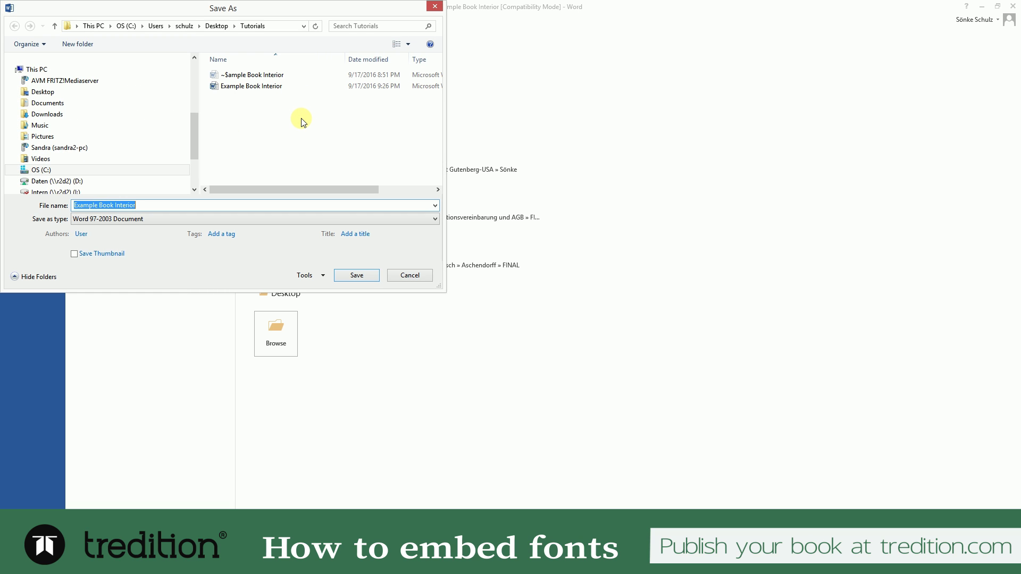
left_click(323, 276)
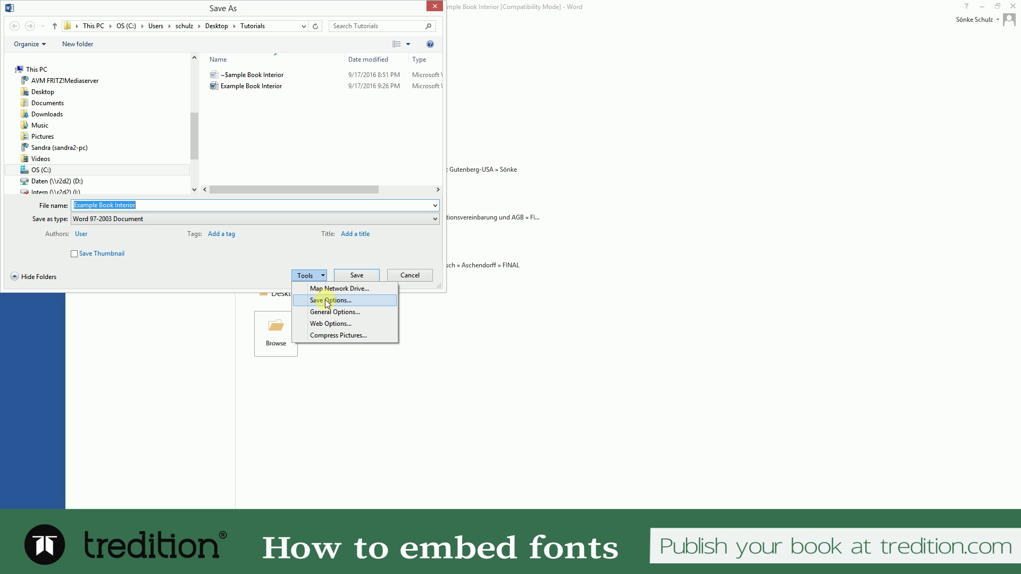
Step: Turn on 'Embed fonts in the file' in Save Options and save Example Book Interior
left_click(326, 300)
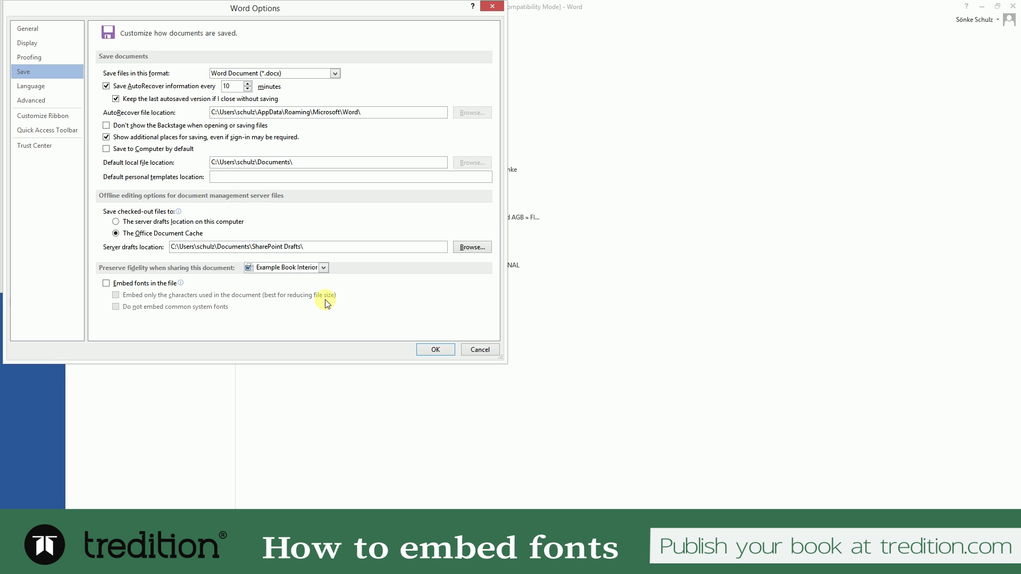
left_click(108, 289)
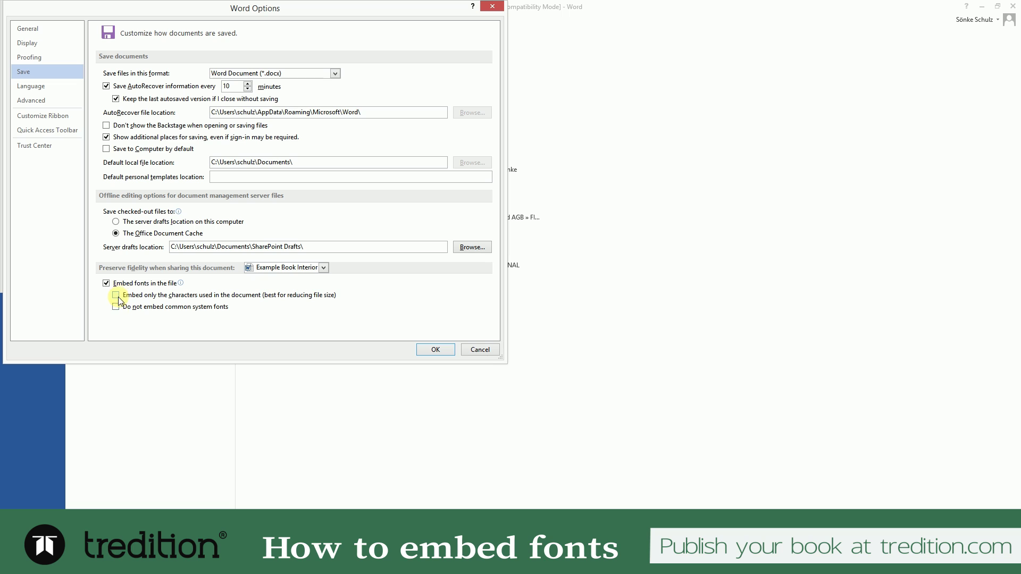
left_click(435, 350)
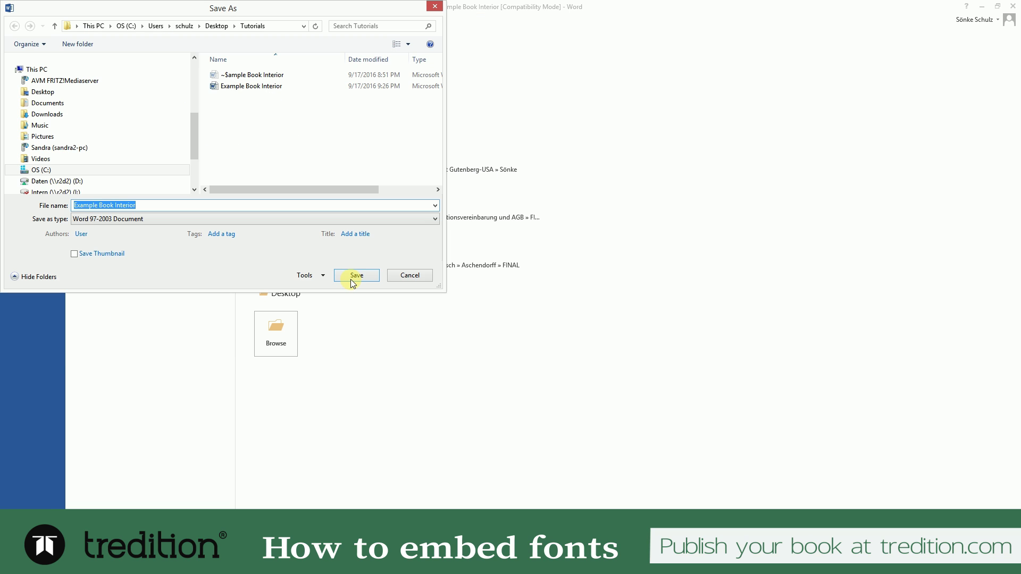
left_click(353, 276)
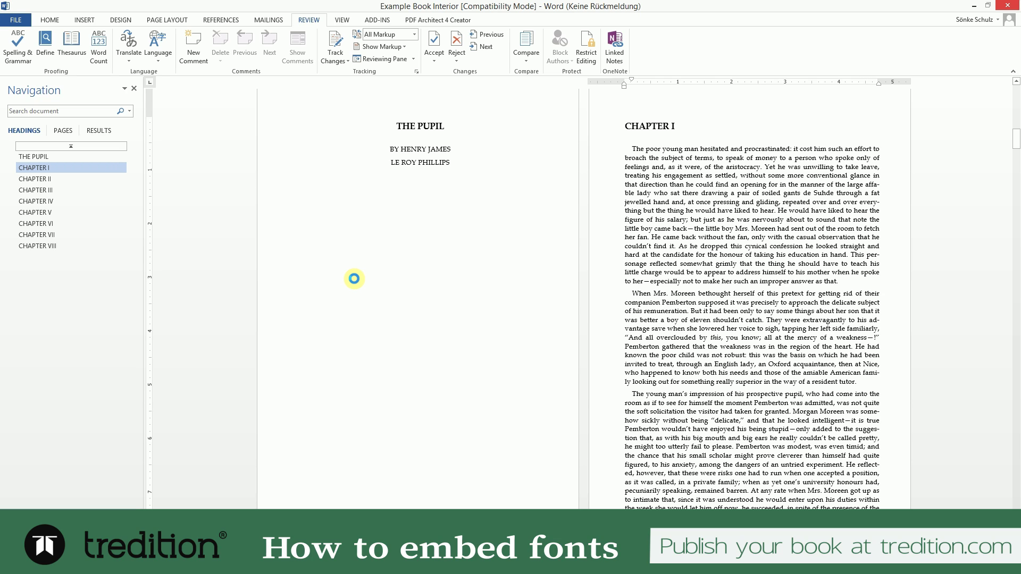
Step: Go to the Print page and keep PDFCreator selected as the printer
left_click(17, 20)
left_click(21, 147)
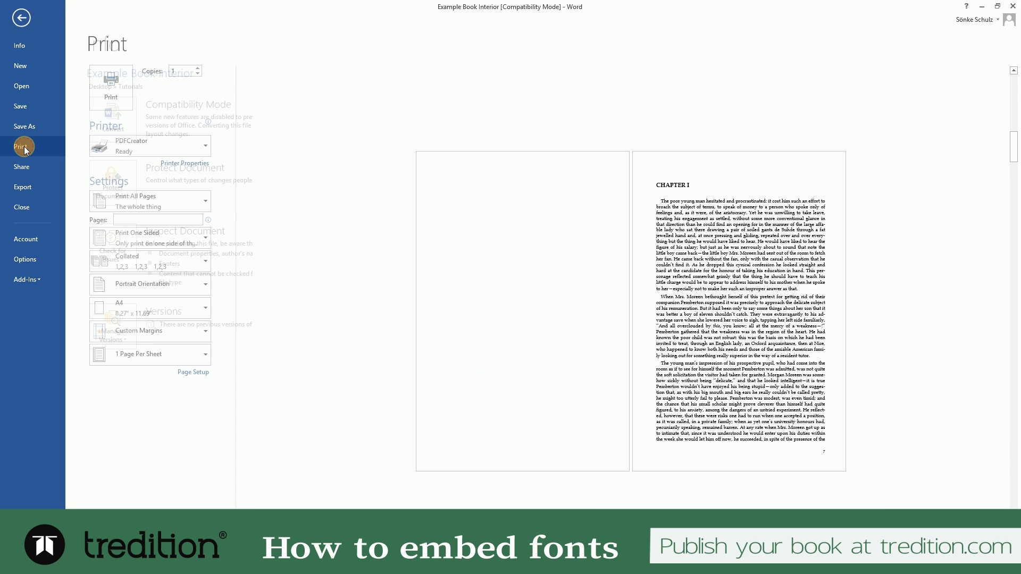
left_click(176, 149)
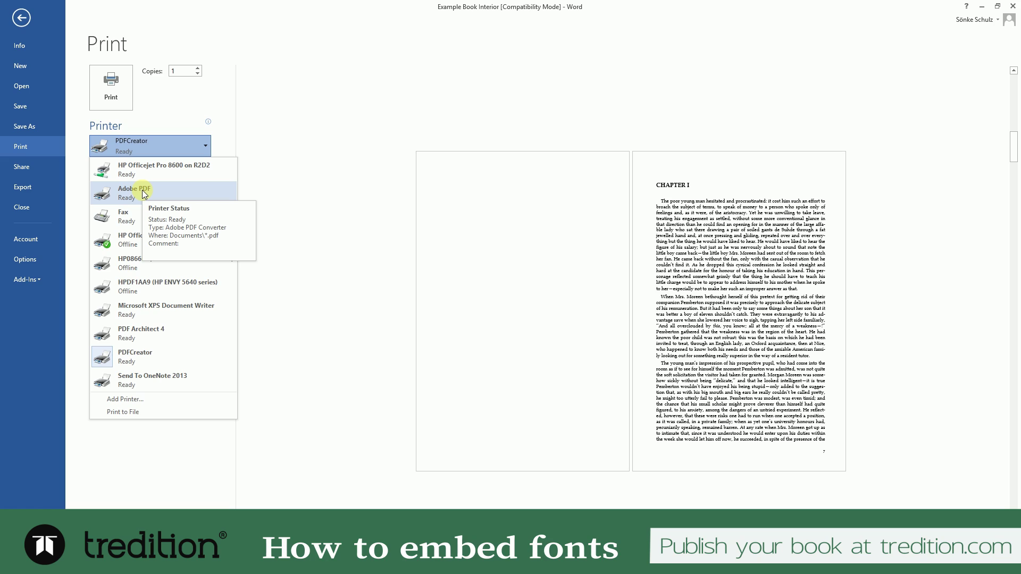
left_click(185, 148)
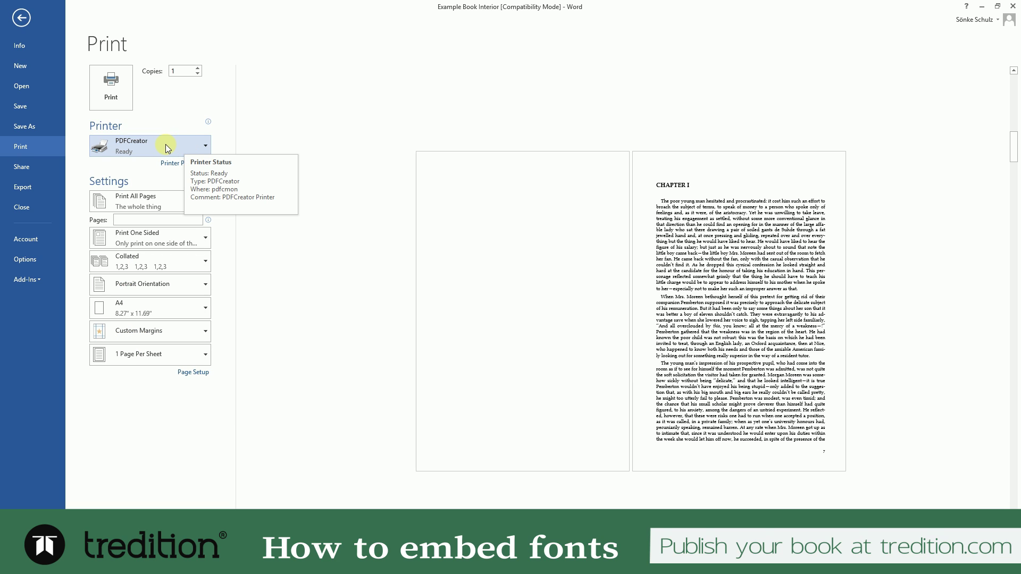
Step: Open PDFCreator's Advanced Options from Printer Properties and scroll through the Paper Size list
left_click(175, 162)
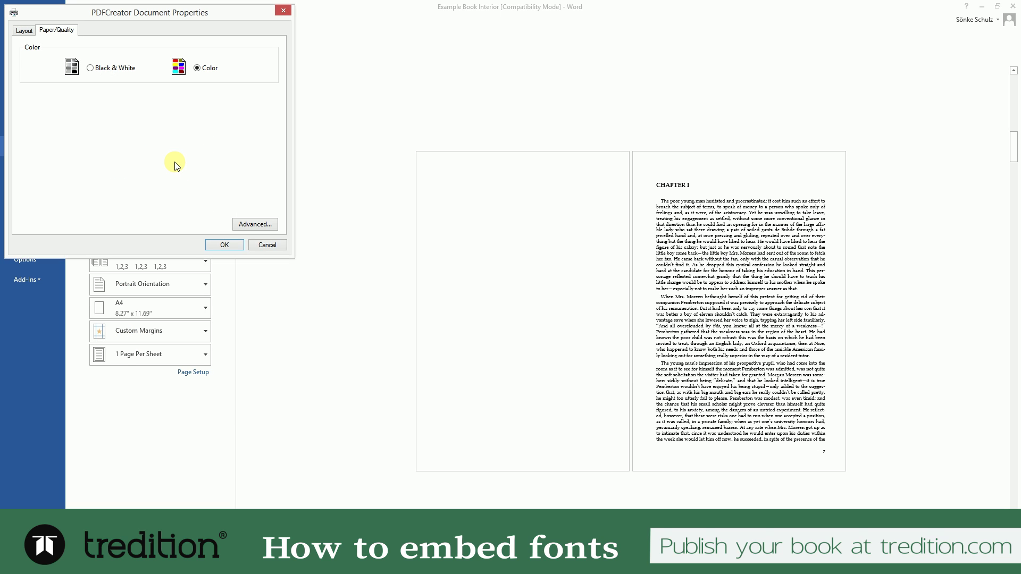
left_click(255, 225)
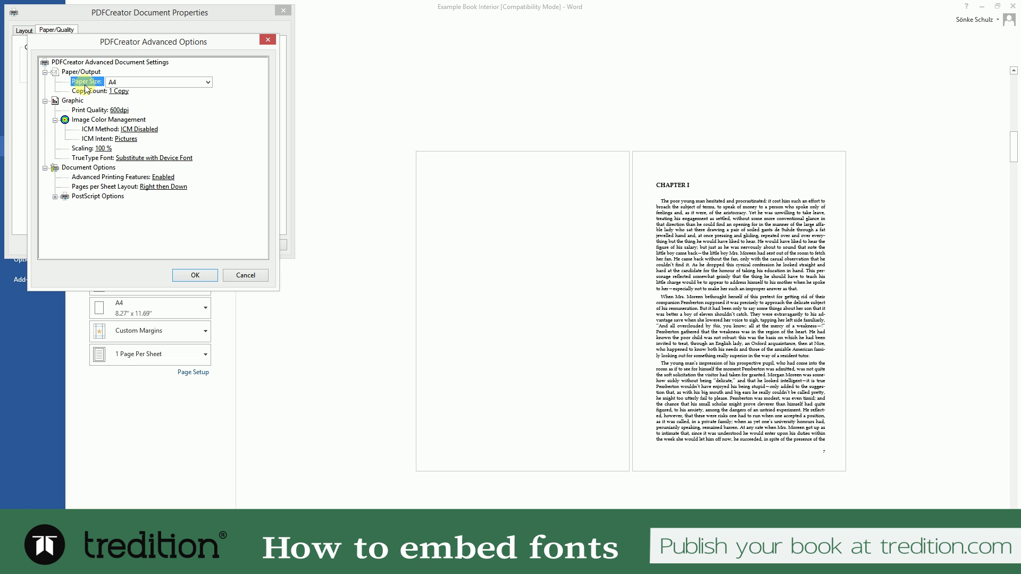
left_click(208, 84)
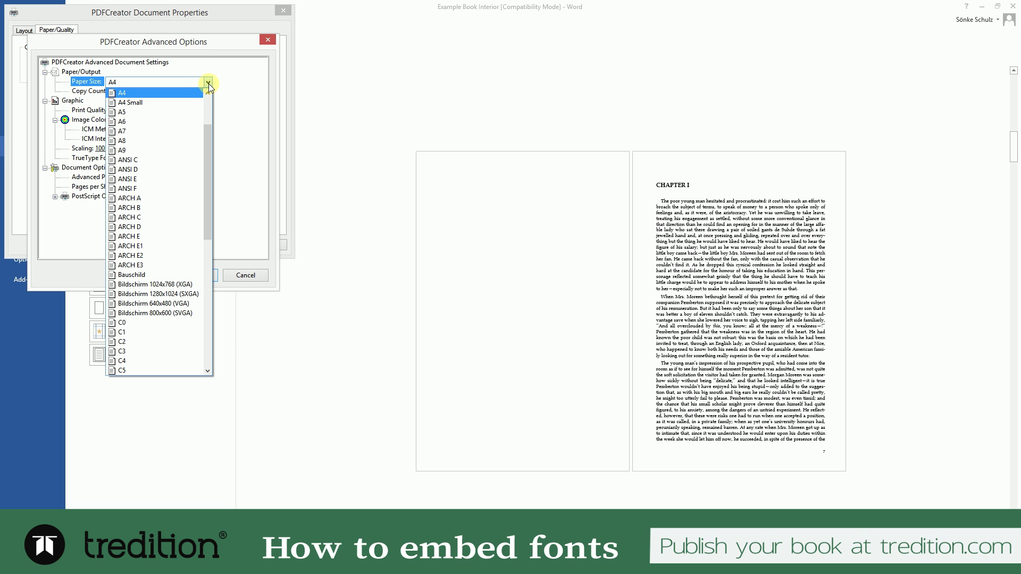
left_click_drag(206, 133, 215, 268)
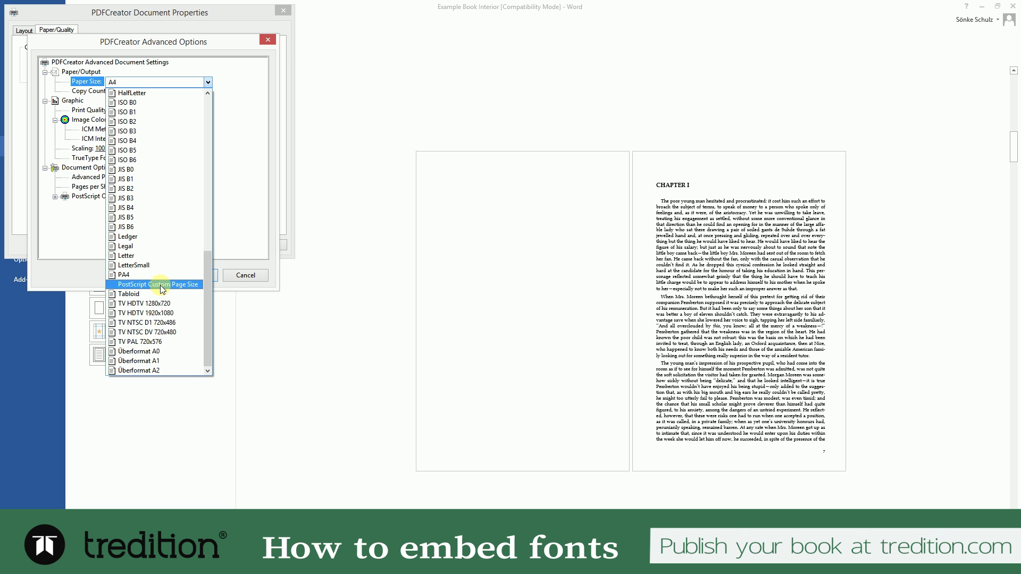
Step: Choose PostScript Custom Page Size in inches with width 6 and height 9
left_click(161, 285)
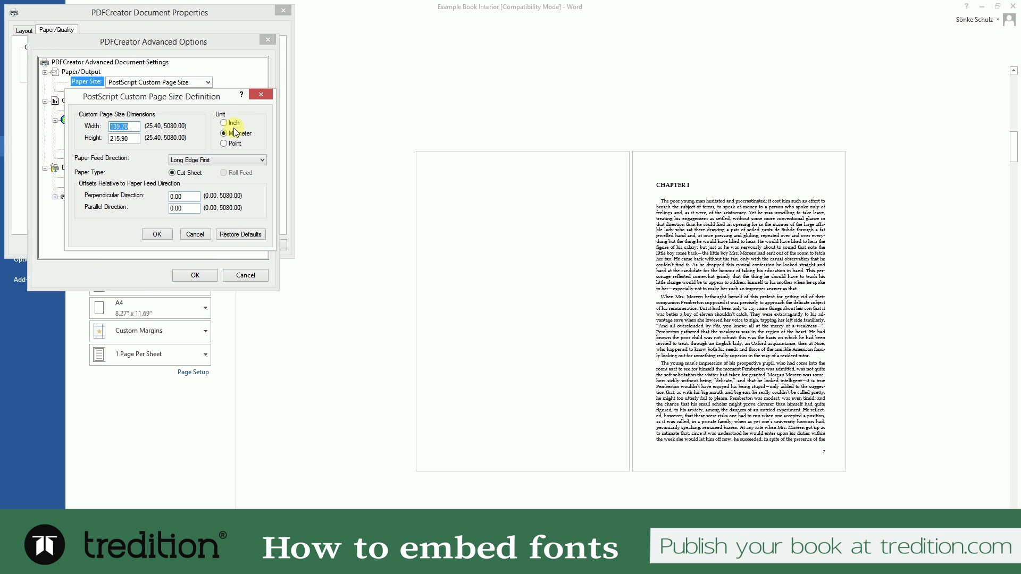
left_click(224, 124)
left_click_drag(127, 127, 103, 126)
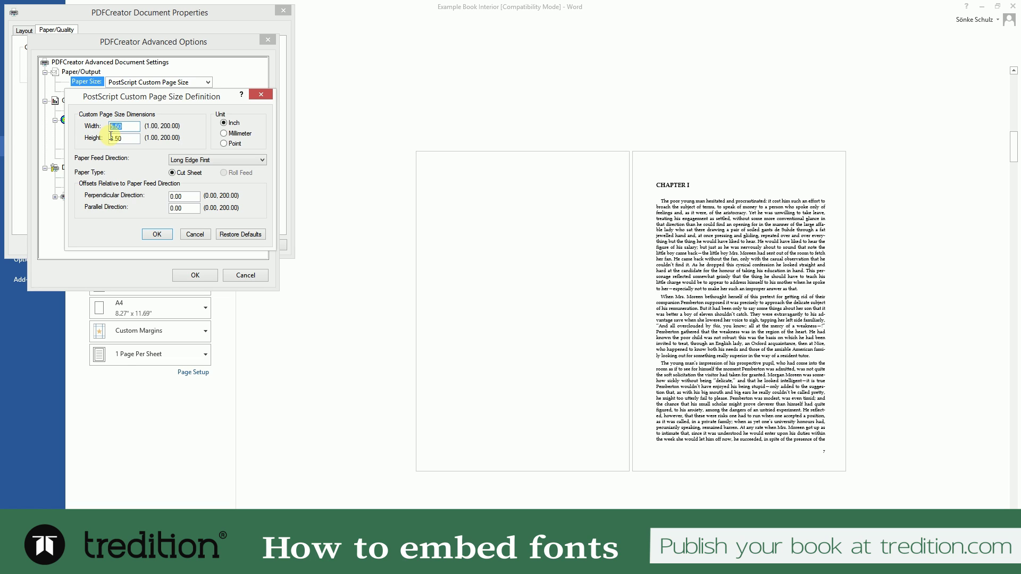
type("6")
key("Tab")
type("9")
left_click(157, 234)
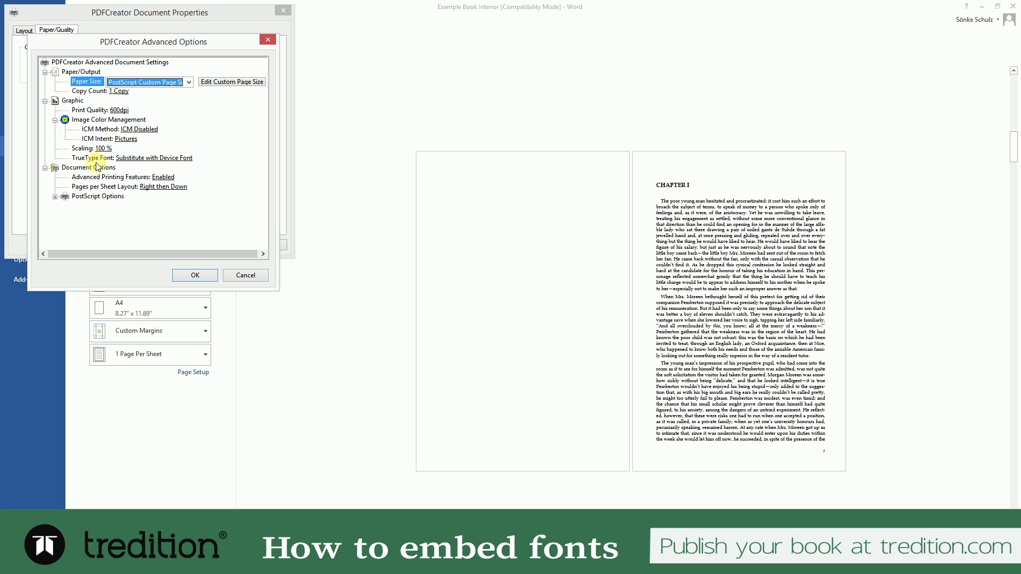
Step: Set TrueType Font to 'Download as Softfont' and confirm both PDFCreator settings dialogs
left_click(174, 159)
left_click(174, 159)
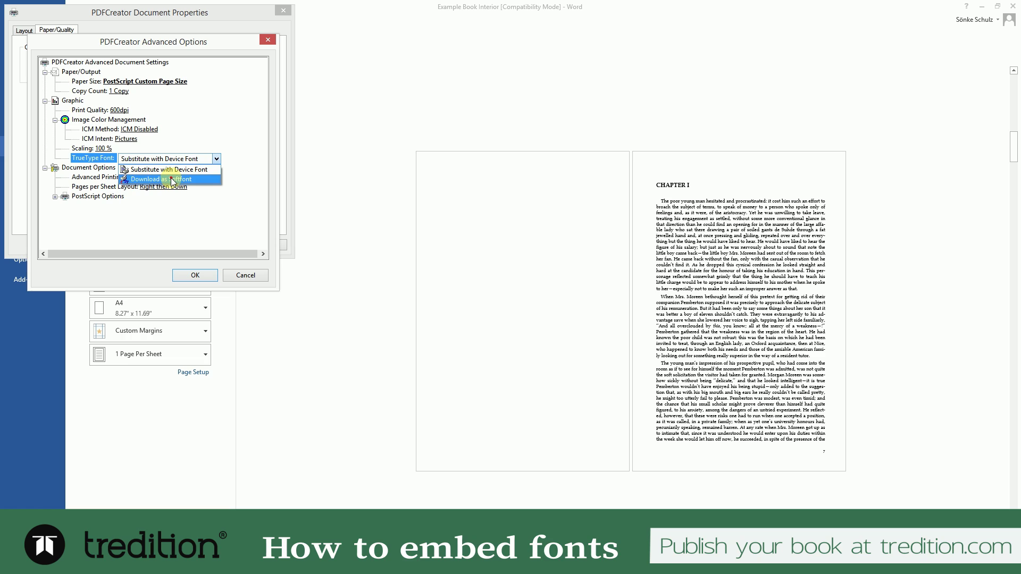
left_click(173, 180)
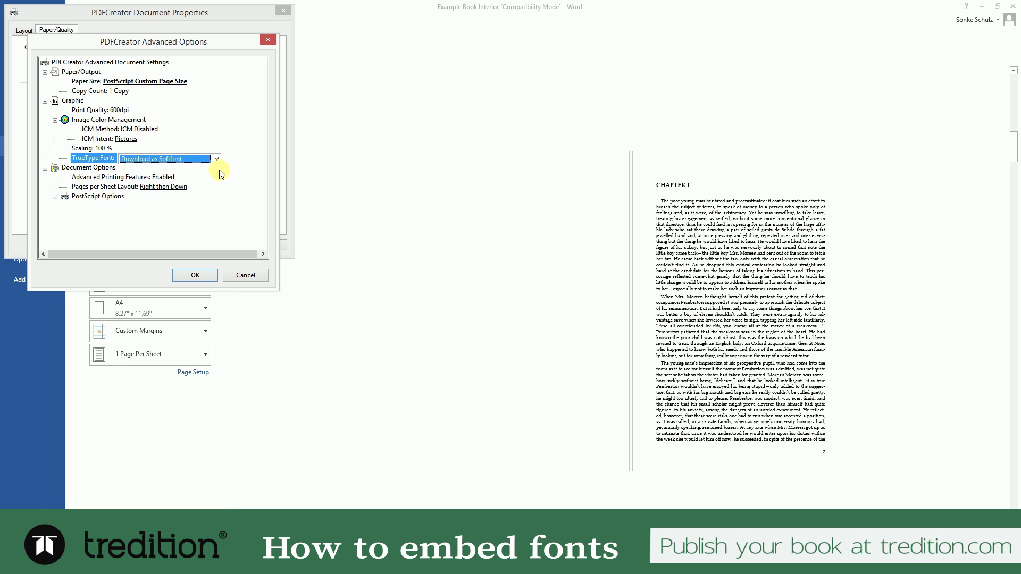
left_click(201, 274)
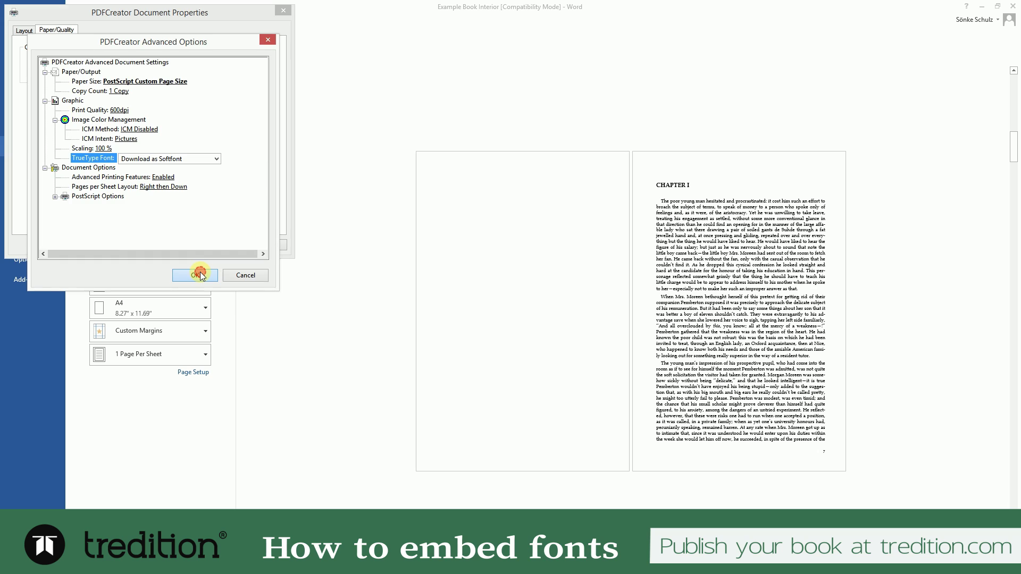
left_click(224, 245)
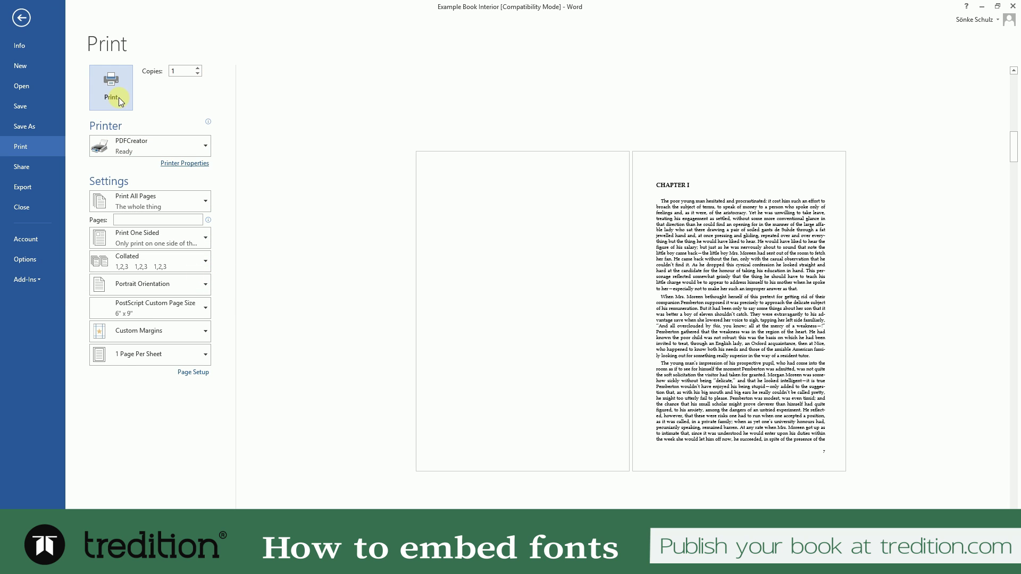
Step: Print the book through PDFCreator and save it as Example Book Interior.pdf
left_click(112, 91)
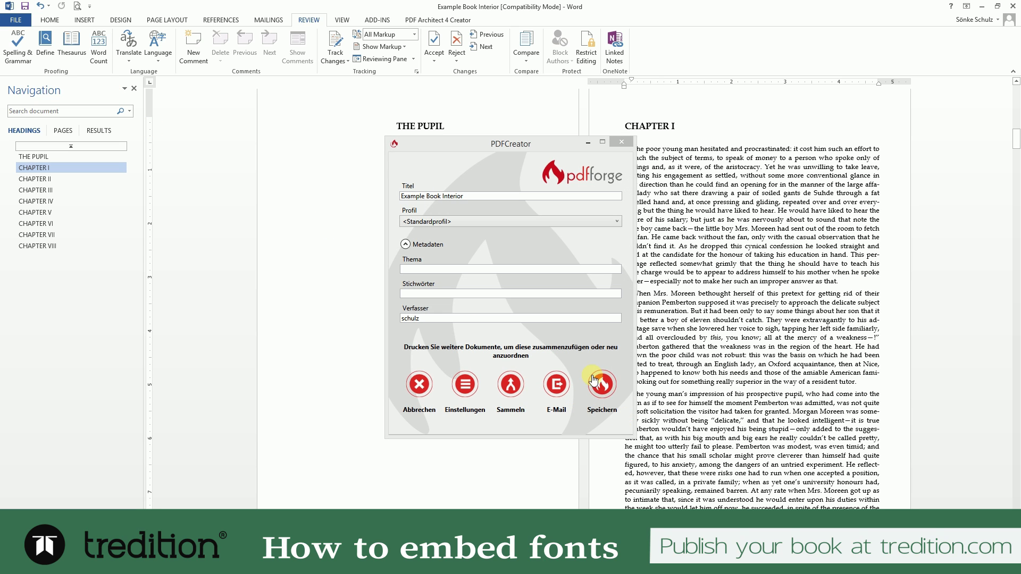
left_click(594, 380)
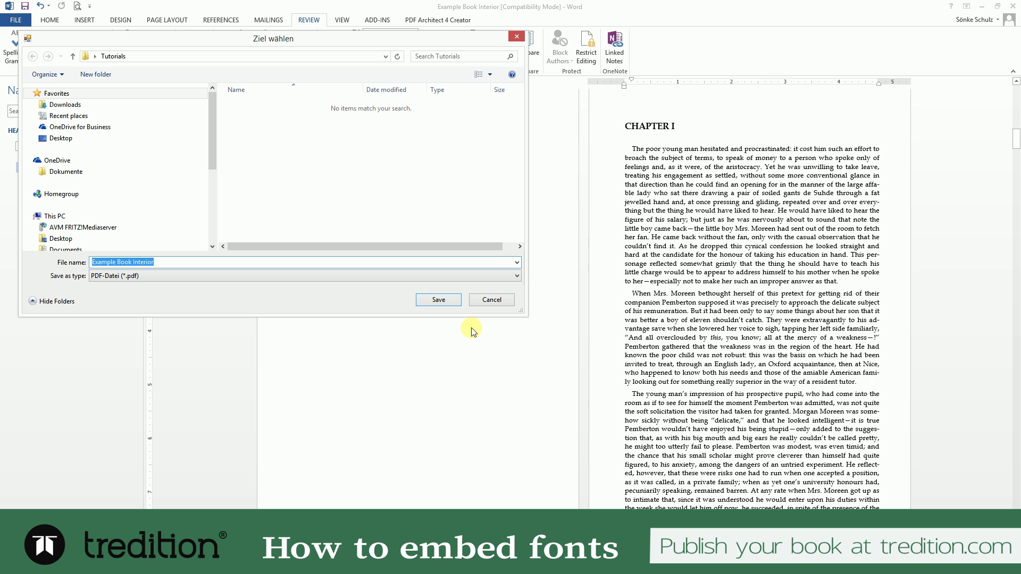
left_click(439, 298)
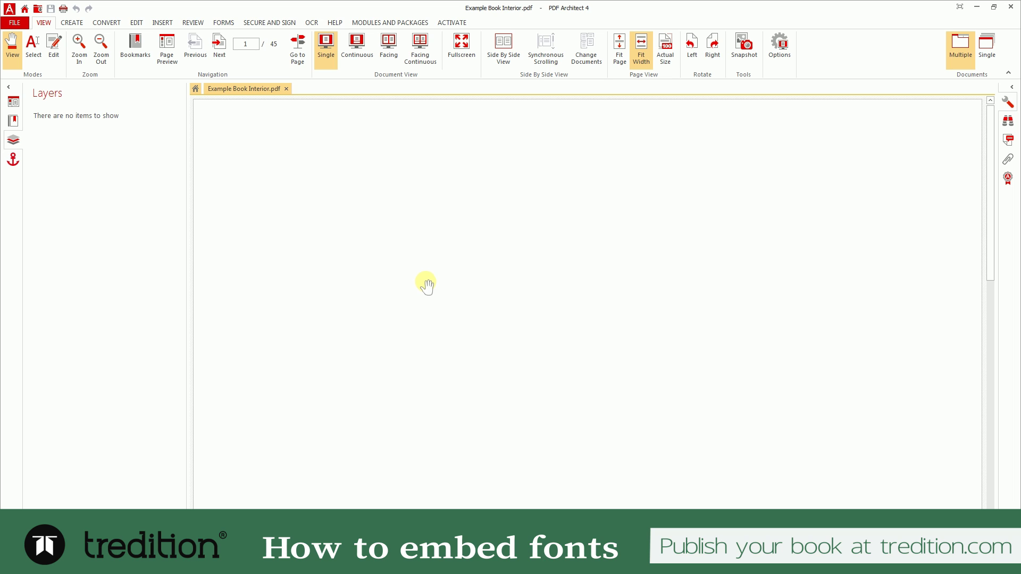
Step: View the PDF as facing continuous pages at actual size, page down, then open Document Properties
left_click(422, 51)
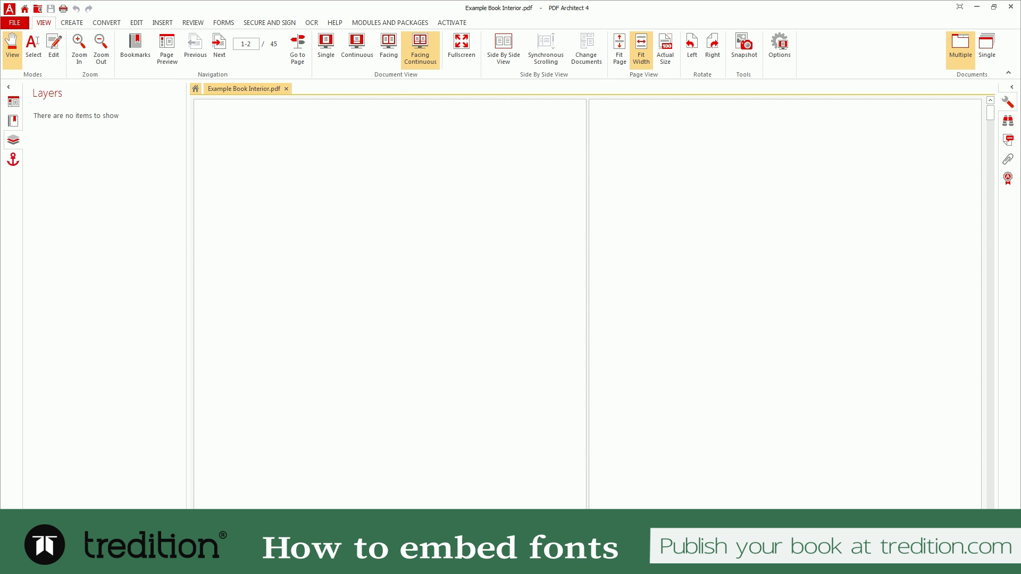
key("ctrl+1")
left_click(989, 503)
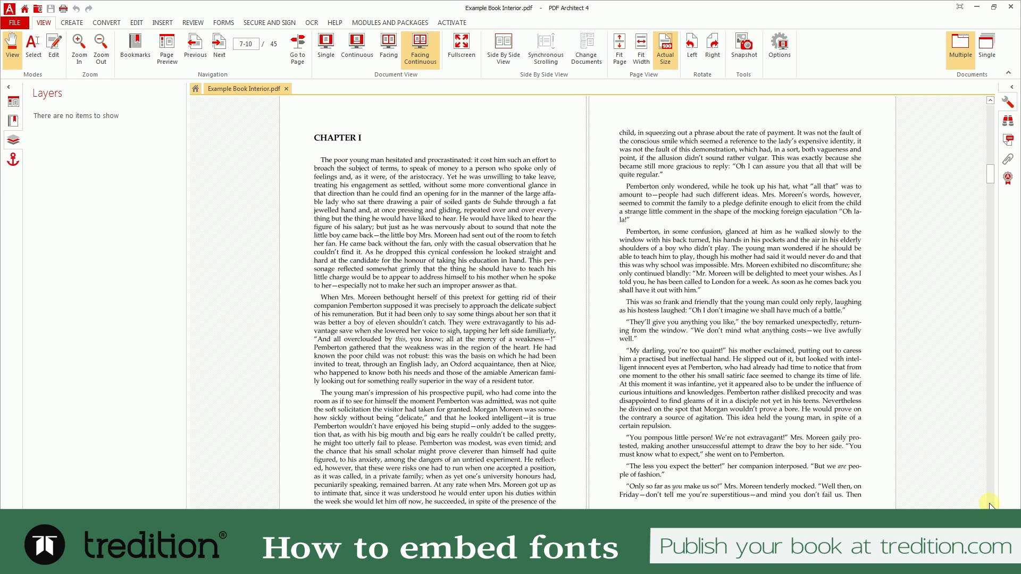
left_click(989, 503)
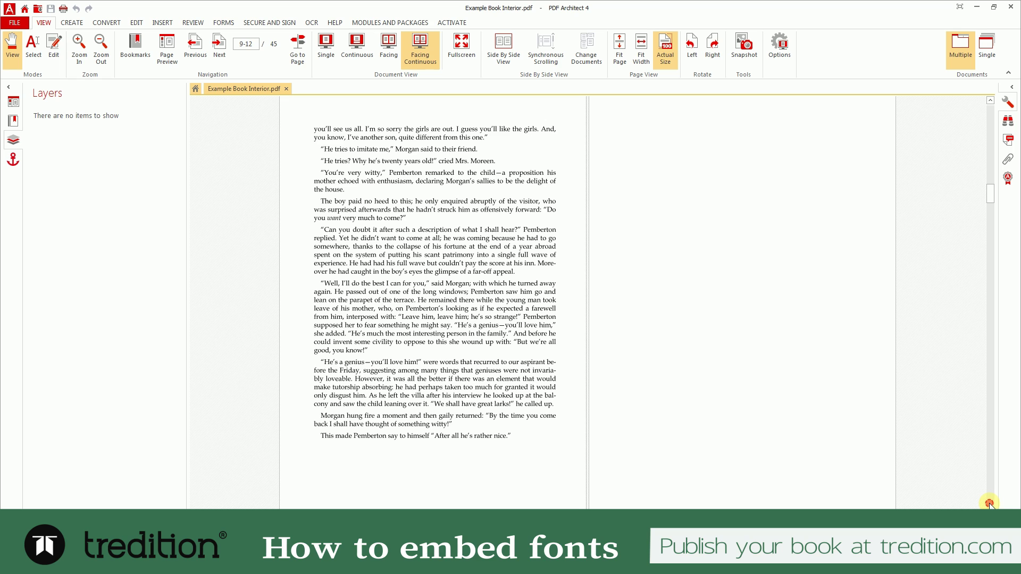
left_click(989, 503)
left_click(989, 503)
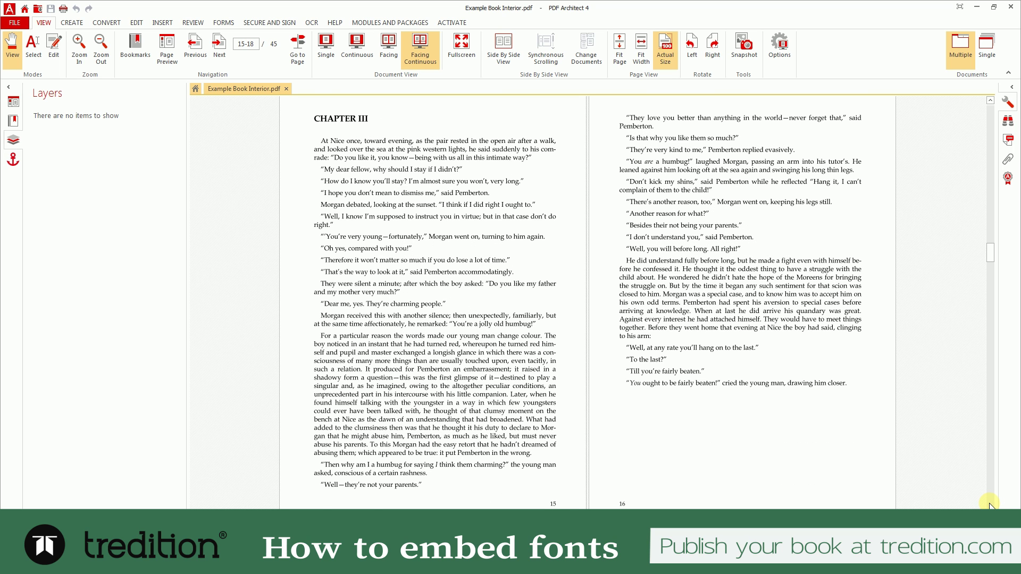
left_click(15, 24)
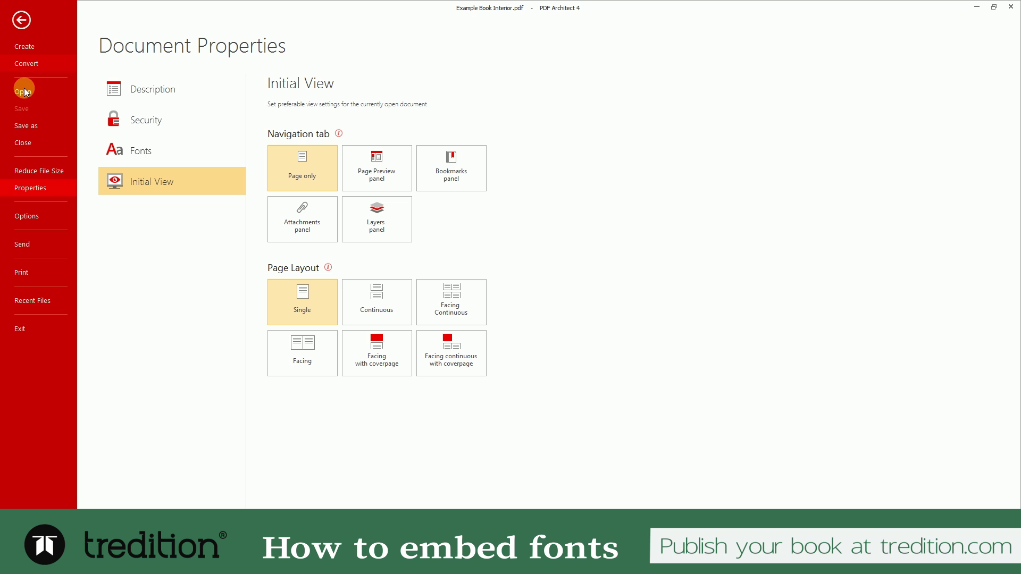
Step: Check the Fonts category for the three embedded Book Antiqua TrueType fonts
left_click(146, 147)
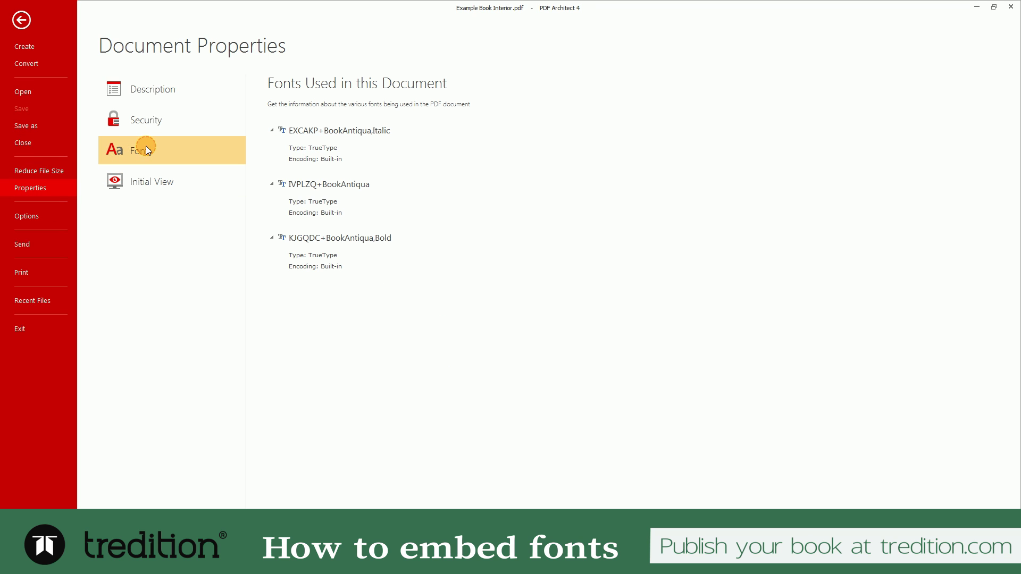